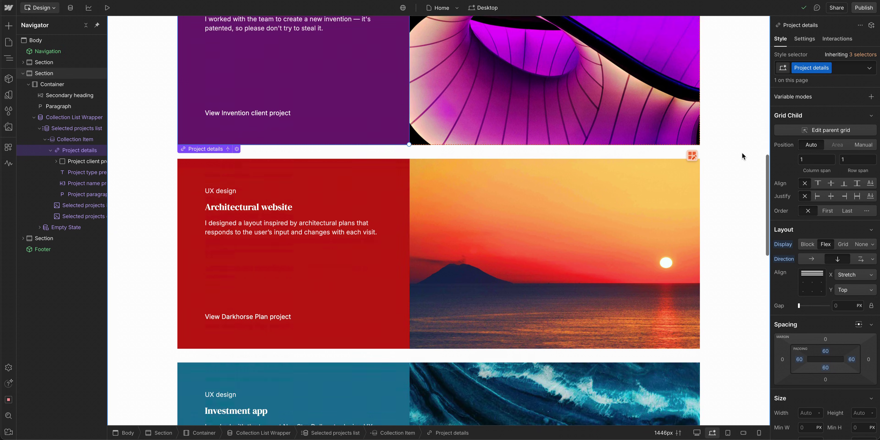
Scroll to the blog section and preview the Blog Posts list, moving 'Find out the best paying careers' first
scroll(742, 153, down, 3)
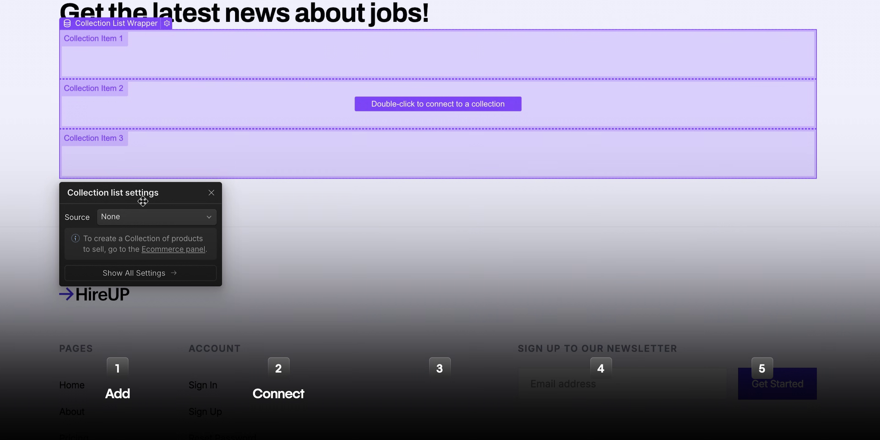
click(137, 217)
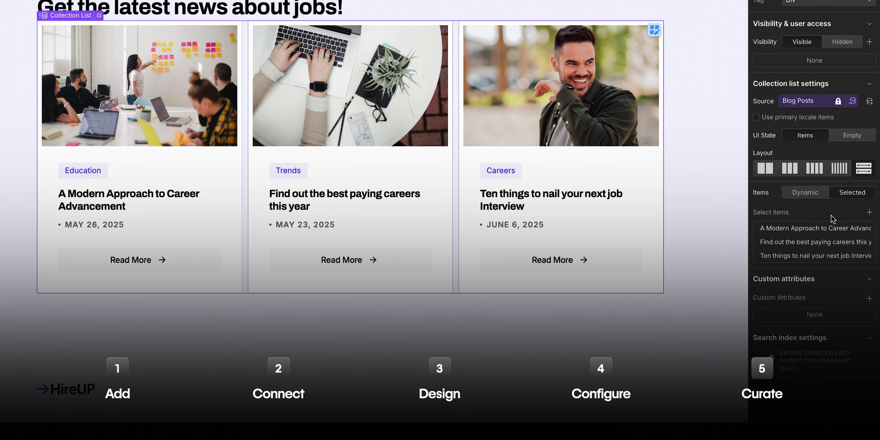
drag(757, 242, 758, 229)
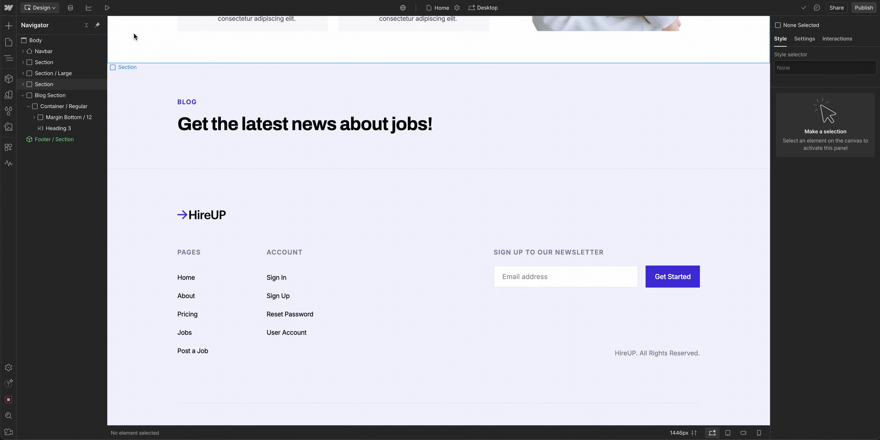
Drag a CMS Collection List onto the canvas below the 'Get the latest news about jobs!' heading
click(12, 30)
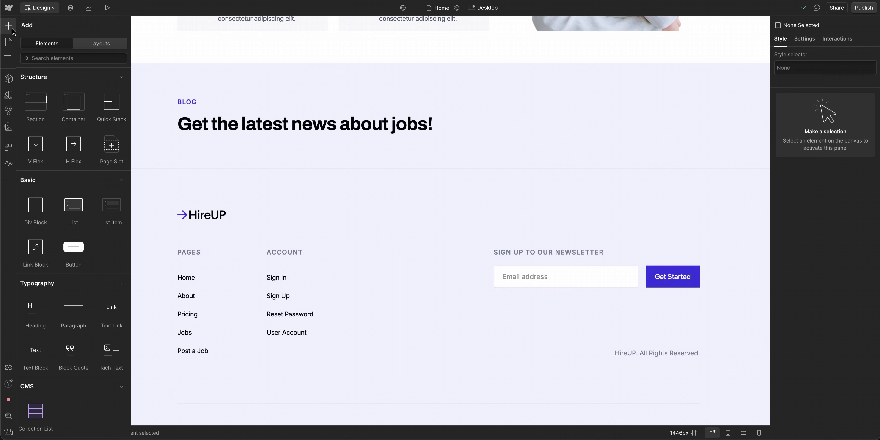
scroll(28, 81, down, 7)
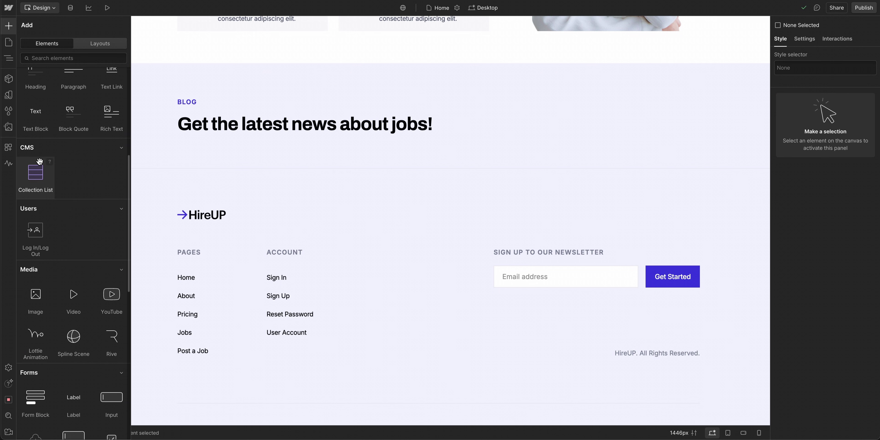
drag(44, 164, 182, 133)
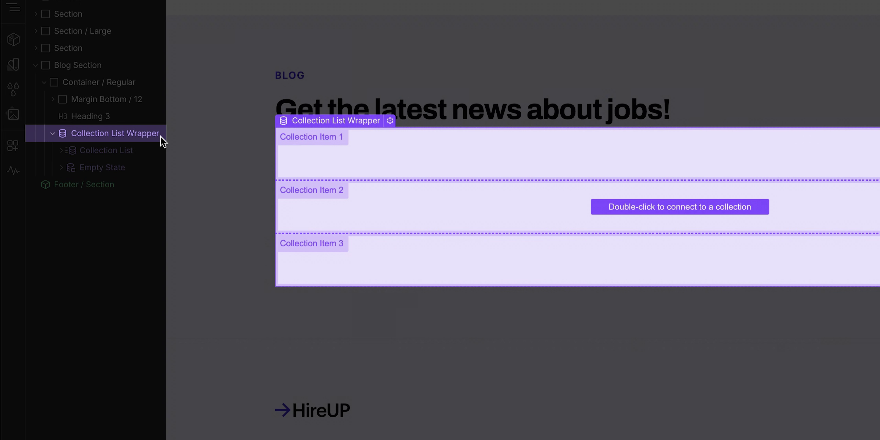
click(138, 153)
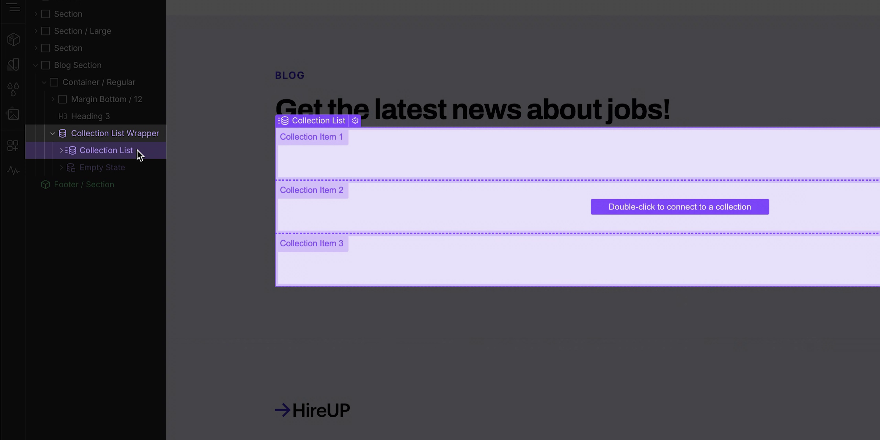
click(138, 153)
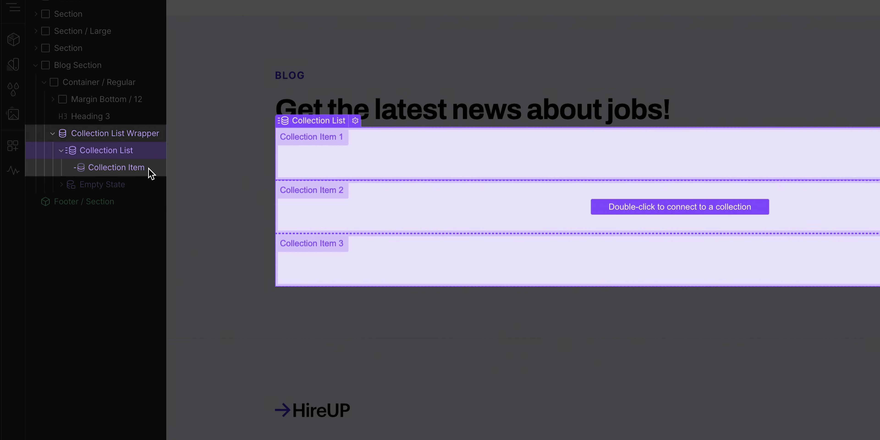
click(149, 168)
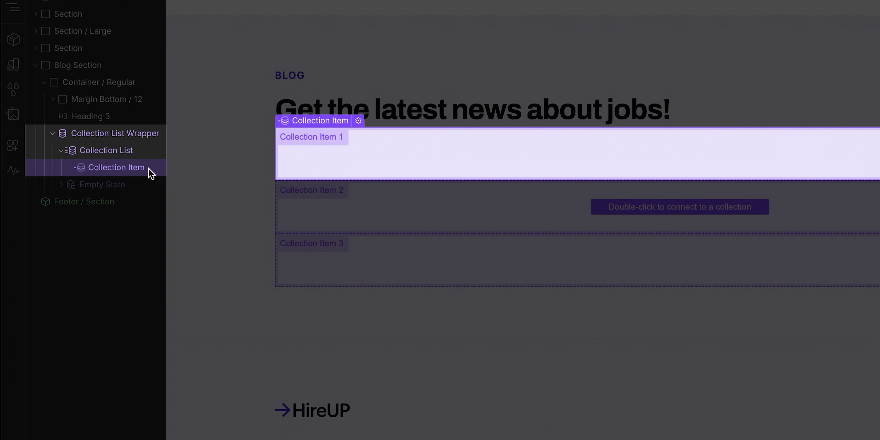
click(134, 189)
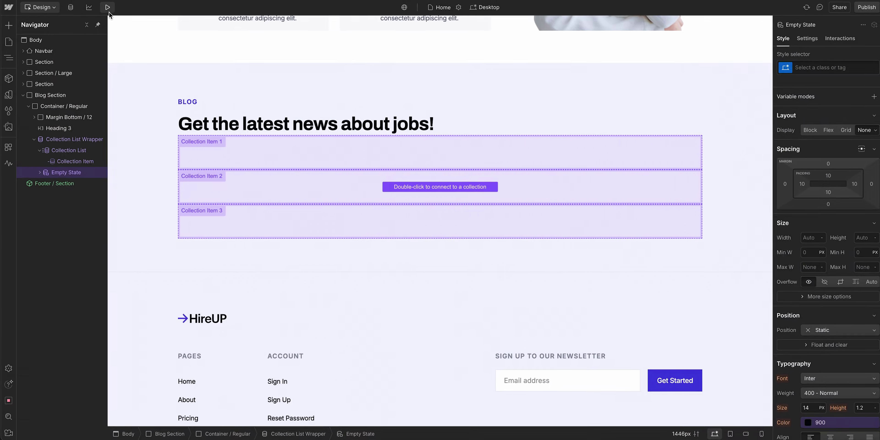
click(111, 3)
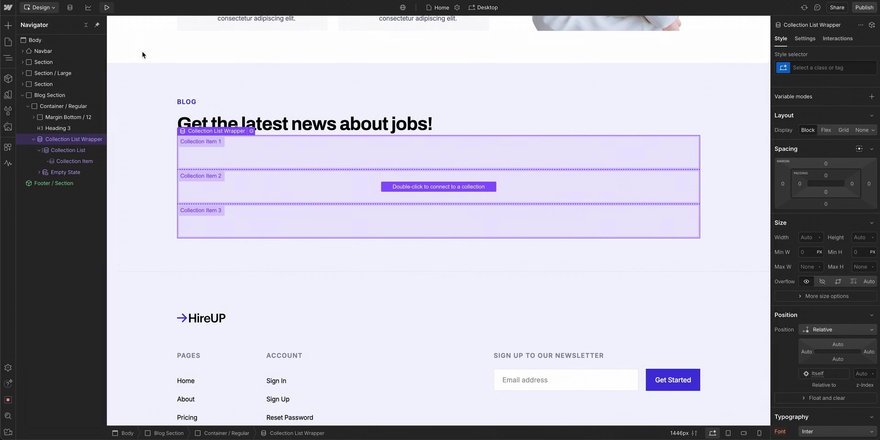
Set the collection list's Source to the Blog Posts collection
double_click(239, 148)
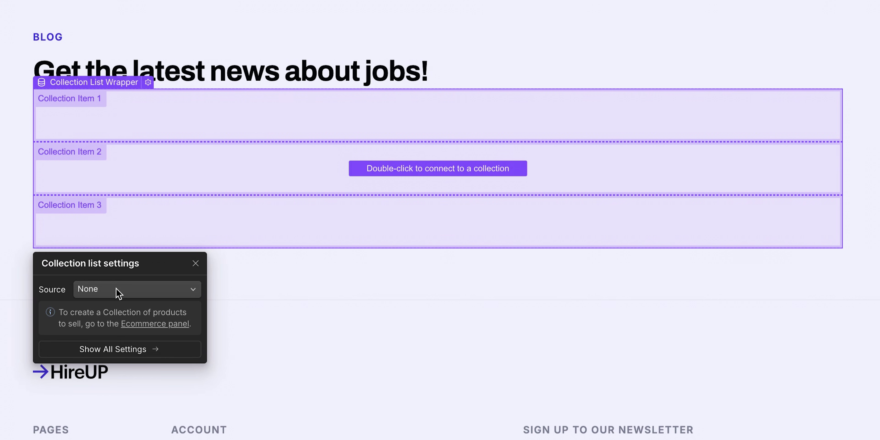
click(195, 274)
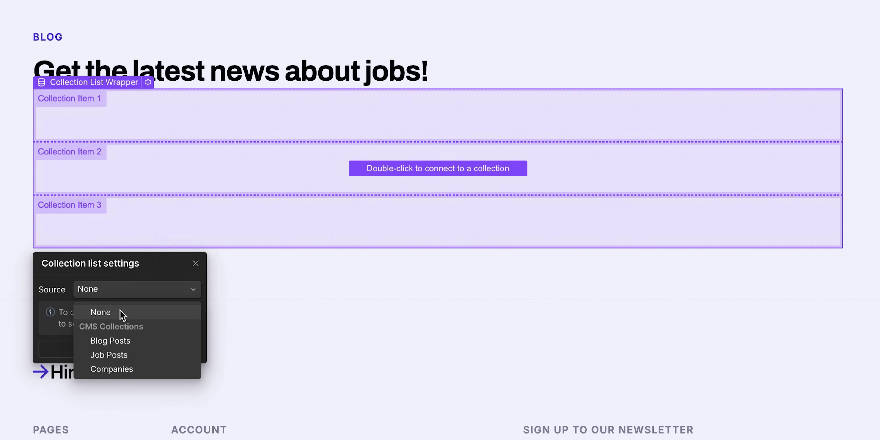
click(135, 341)
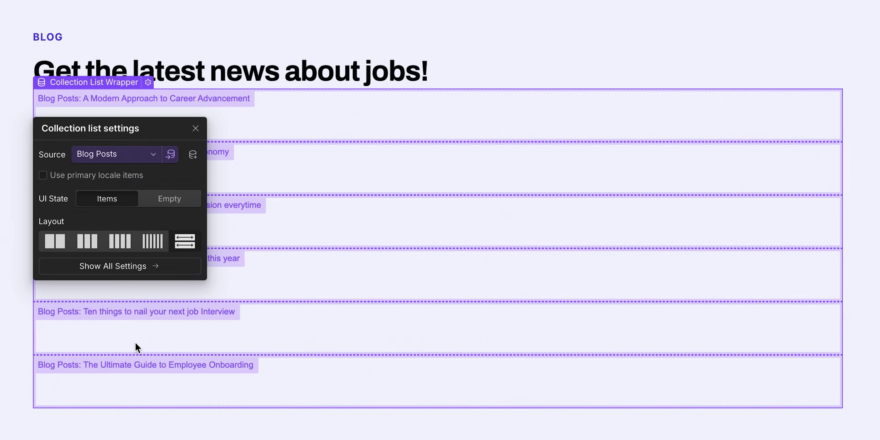
click(196, 129)
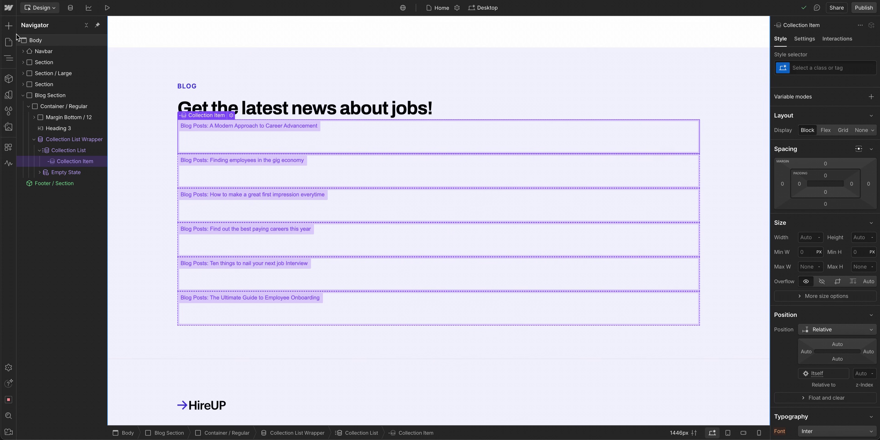
Add an H4 heading inside the collection item with its text bound to the post's Name
key(a)
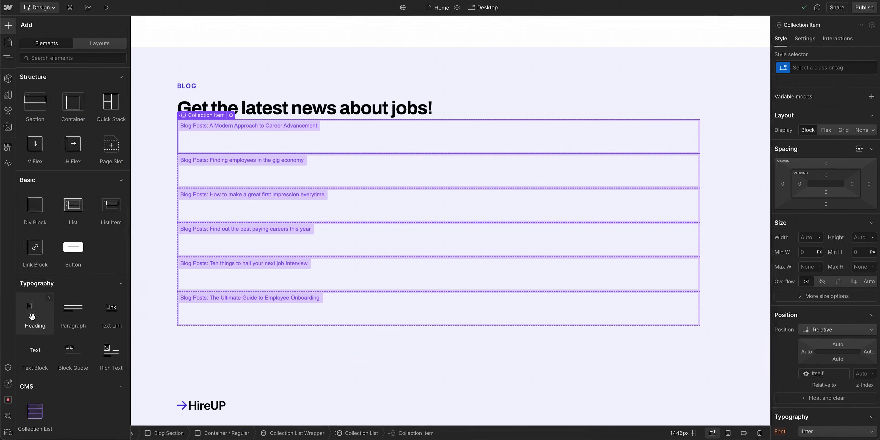
drag(35, 310, 262, 127)
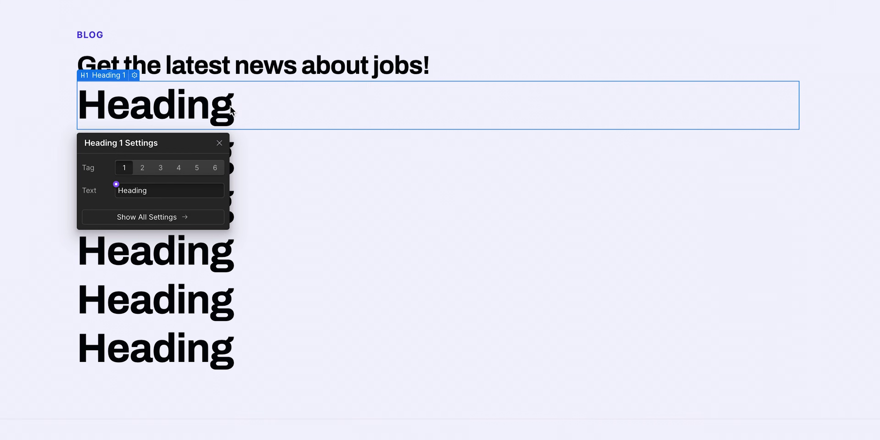
click(233, 152)
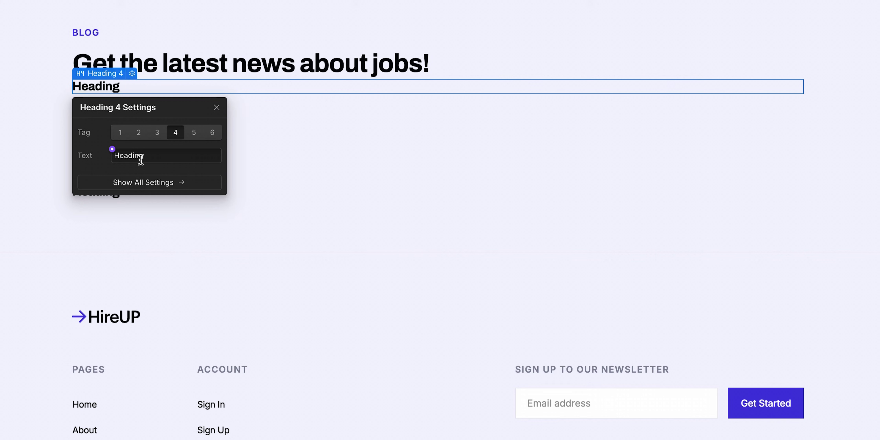
click(113, 150)
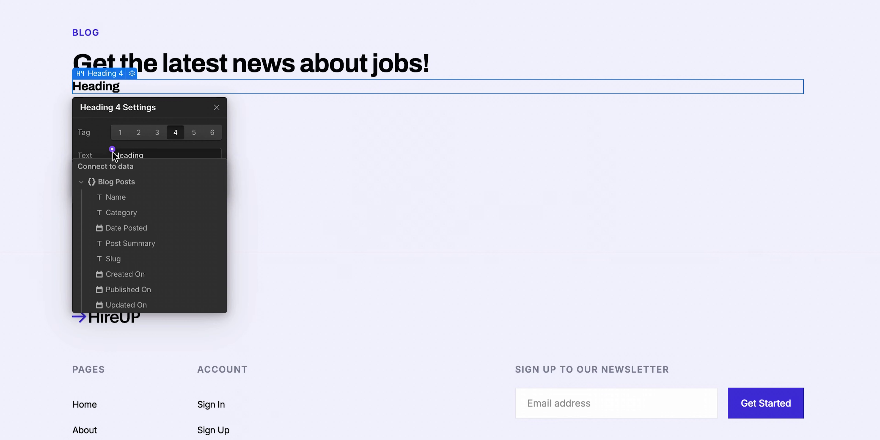
click(133, 197)
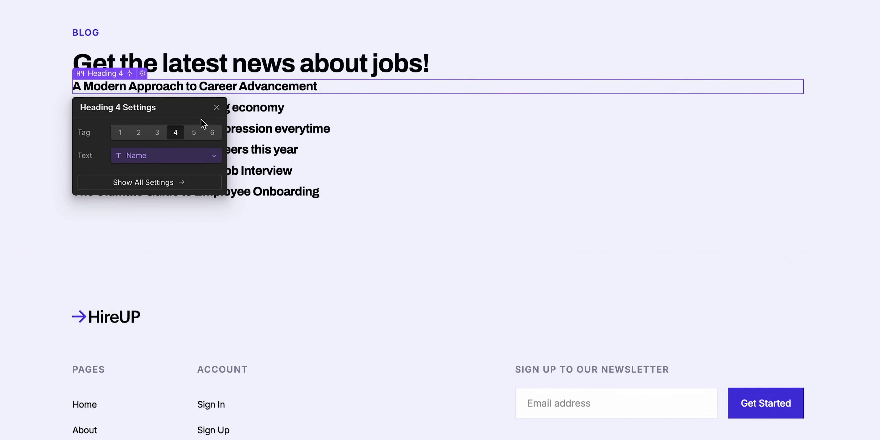
click(215, 107)
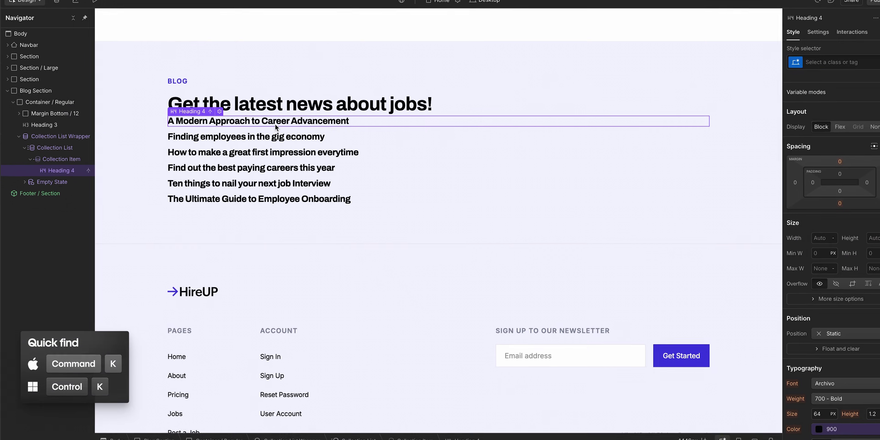
Insert an Image into the collection item, bound to each post's Thumbnail image
key(super+k)
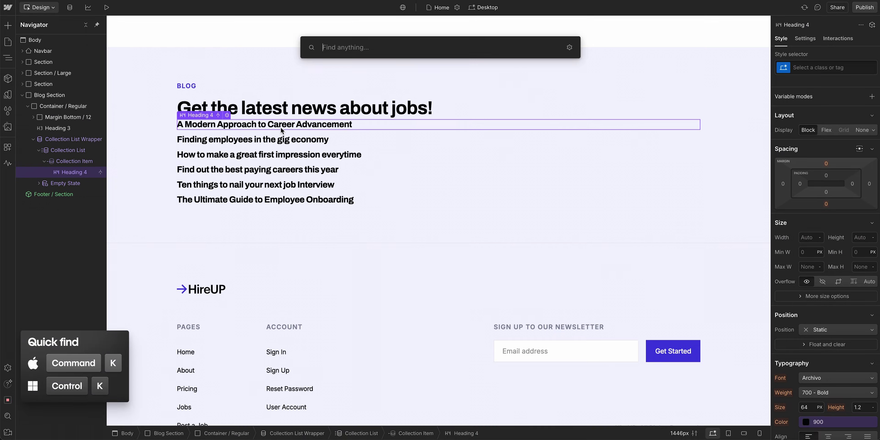
text(Image)
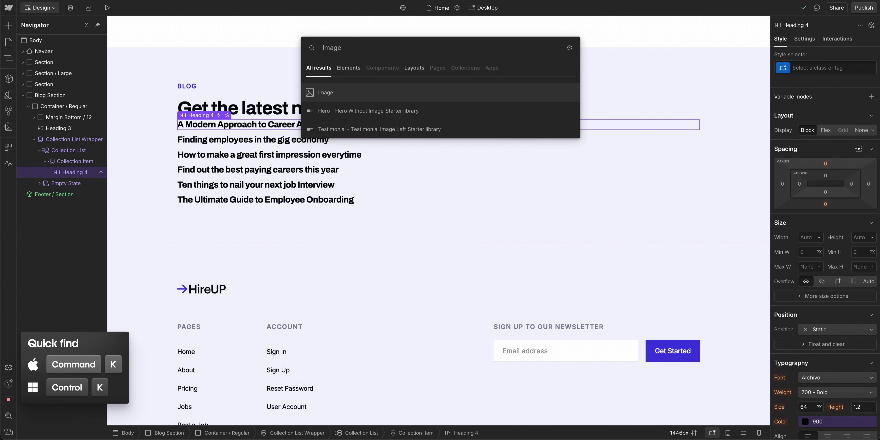
key(Return)
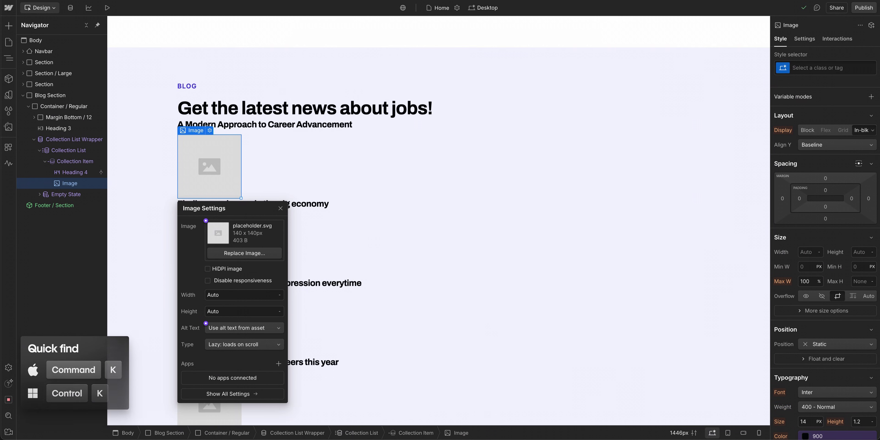
click(205, 221)
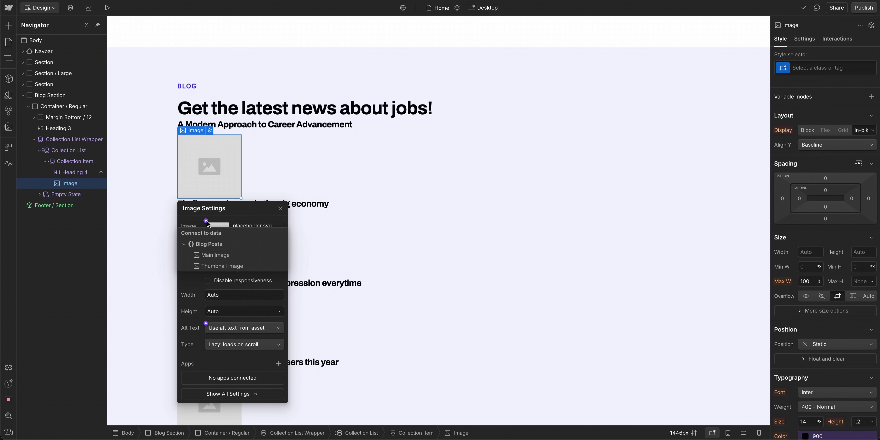
click(250, 266)
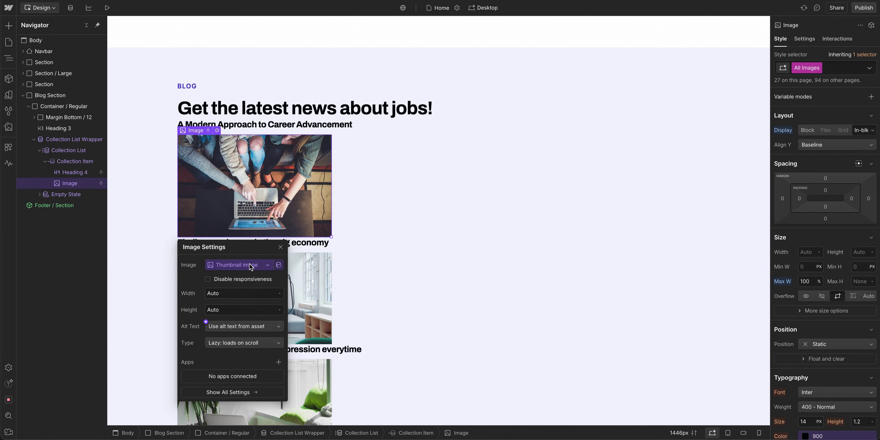
click(280, 247)
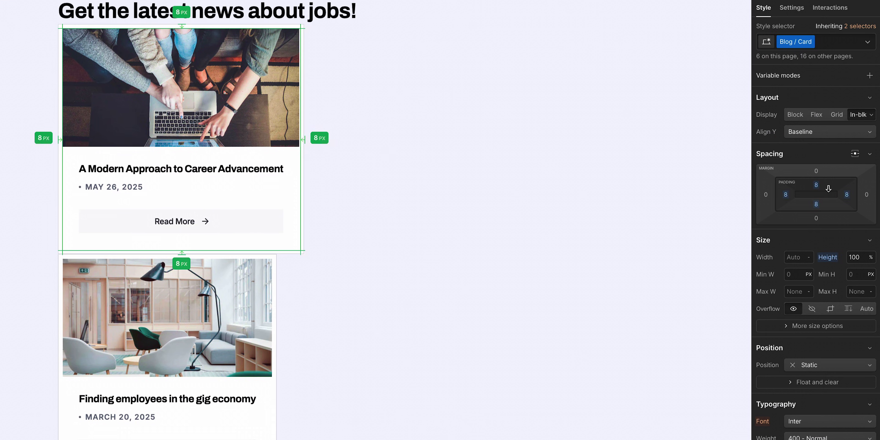
Reduce the card padding to 8 px and bind the new text block to the post's Category
drag(829, 190, 829, 189)
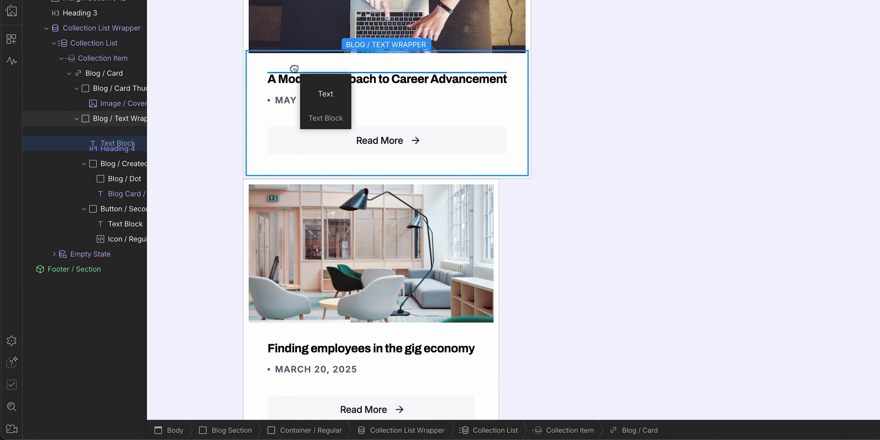
click(323, 117)
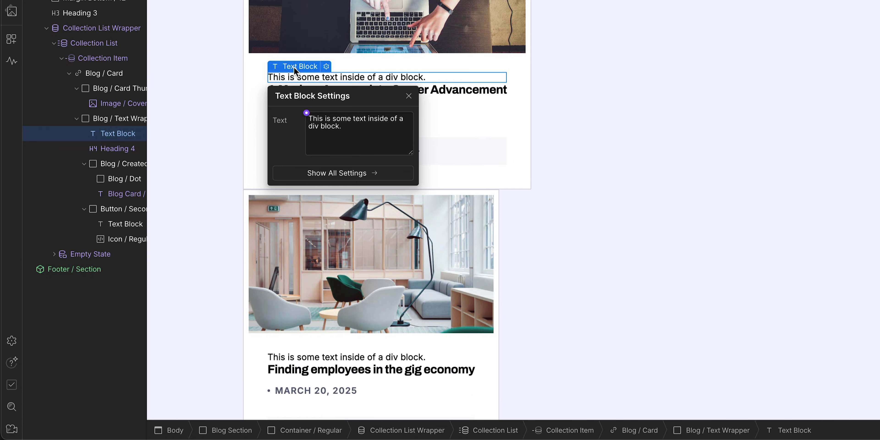
click(307, 113)
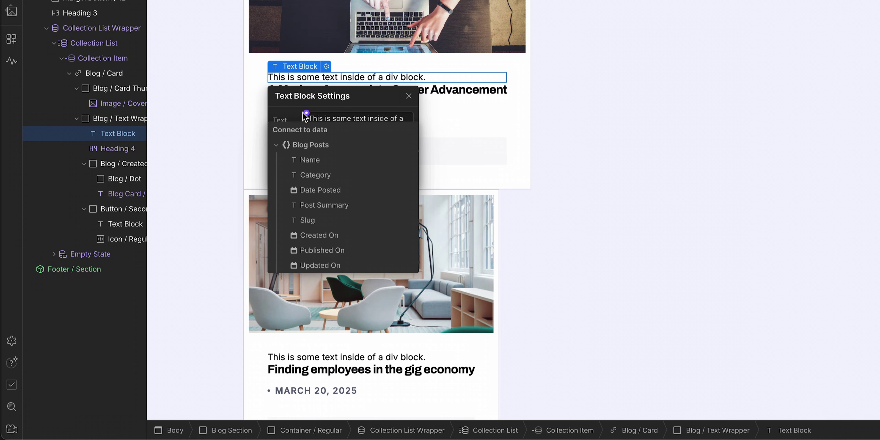
click(336, 175)
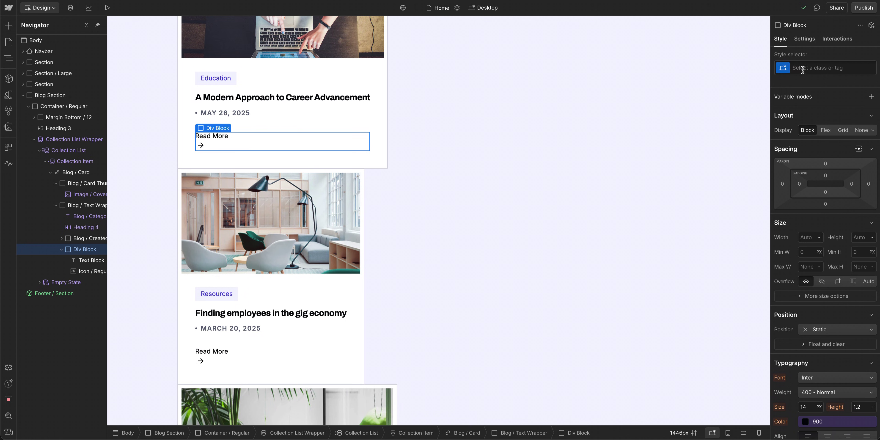
Apply the Button / Secondary class to the Read More div block
key(ctrl+Return)
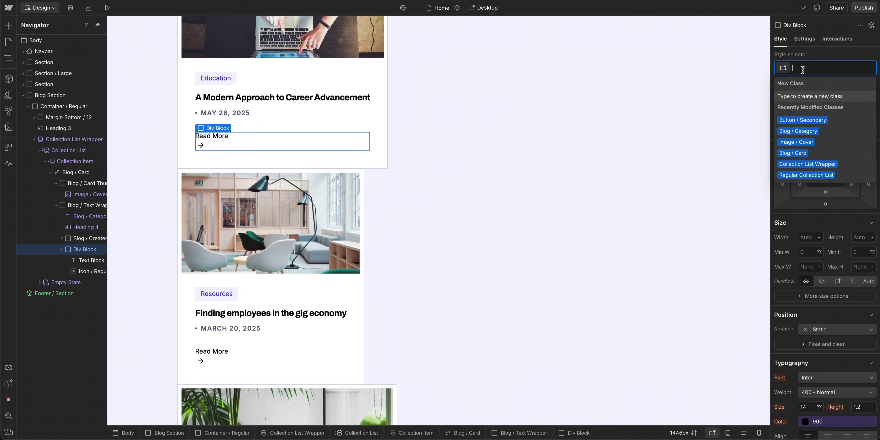
text(Secondary)
key(Down)
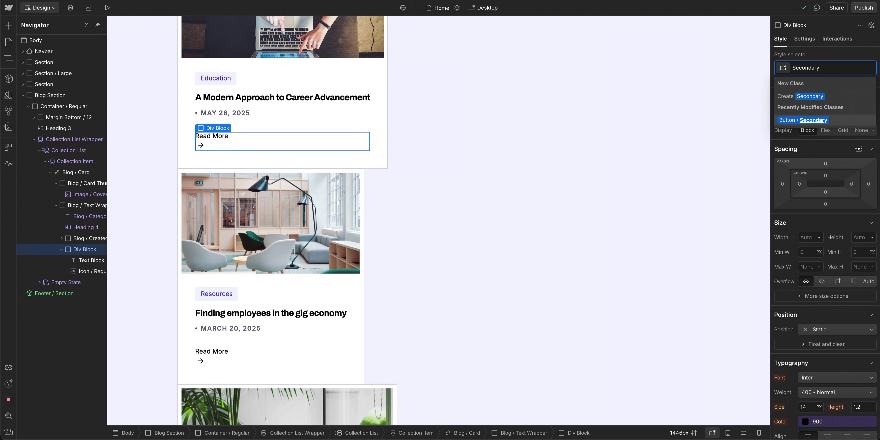
key(Return)
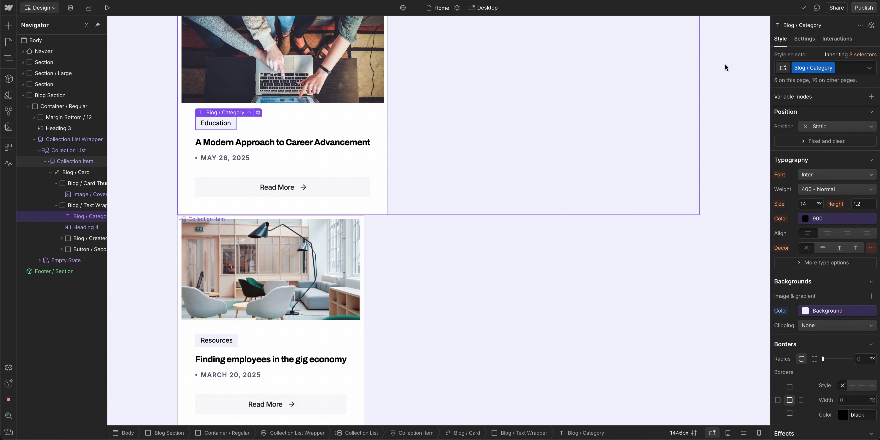
Make the category tag take its background colour from the Blog Posts Category color field
click(805, 39)
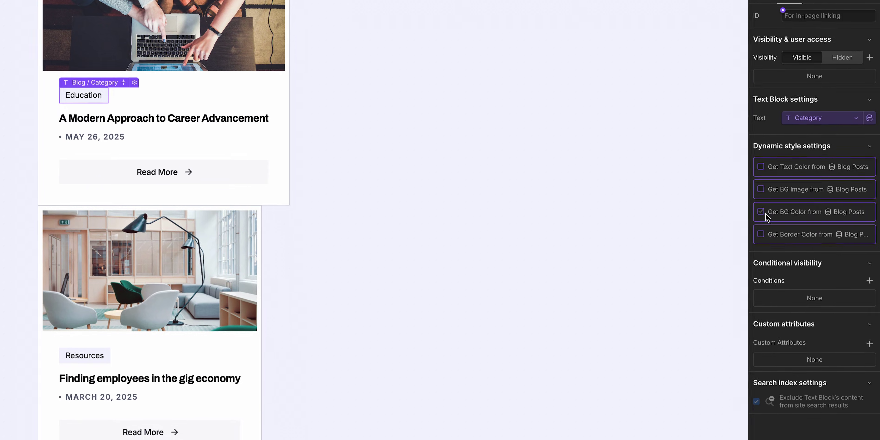
click(775, 218)
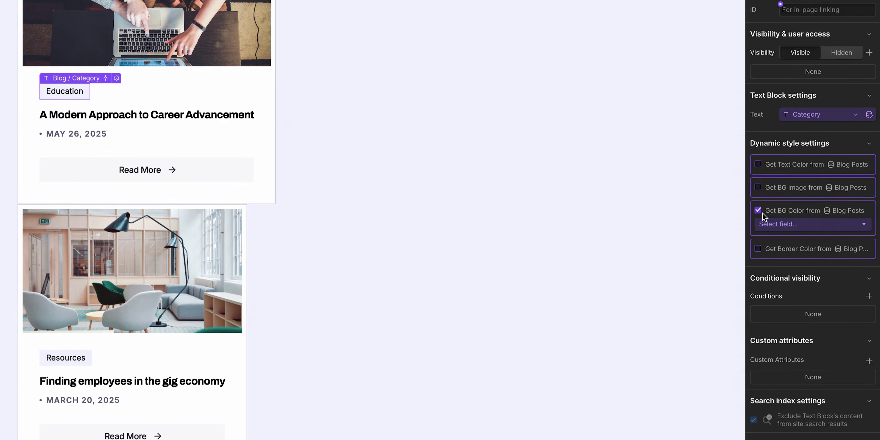
click(777, 224)
click(779, 254)
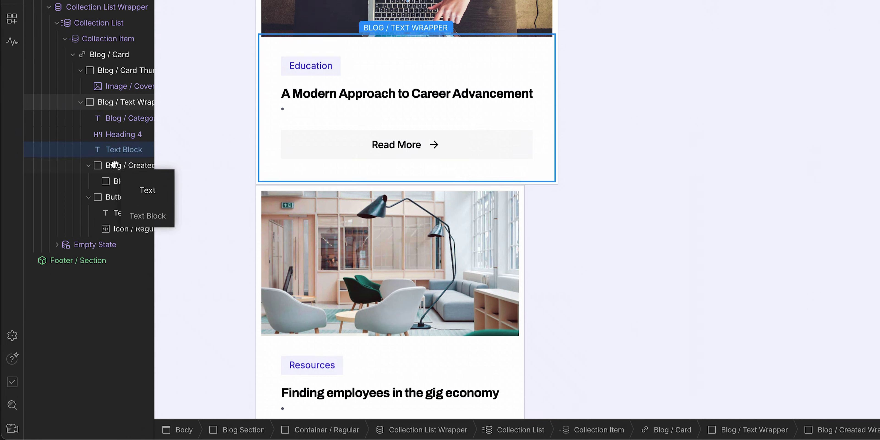
Move a Text Block into Blog / Created Wrapper after Blog / Dot and bind it to Date Posted
drag(115, 165, 116, 189)
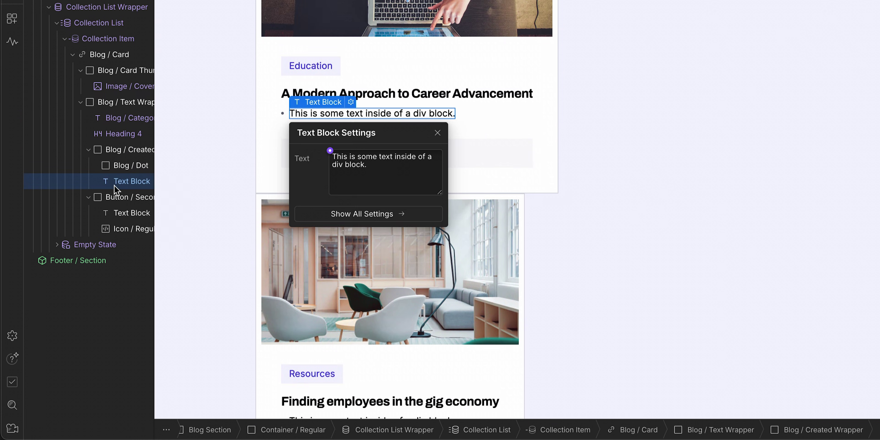
click(328, 152)
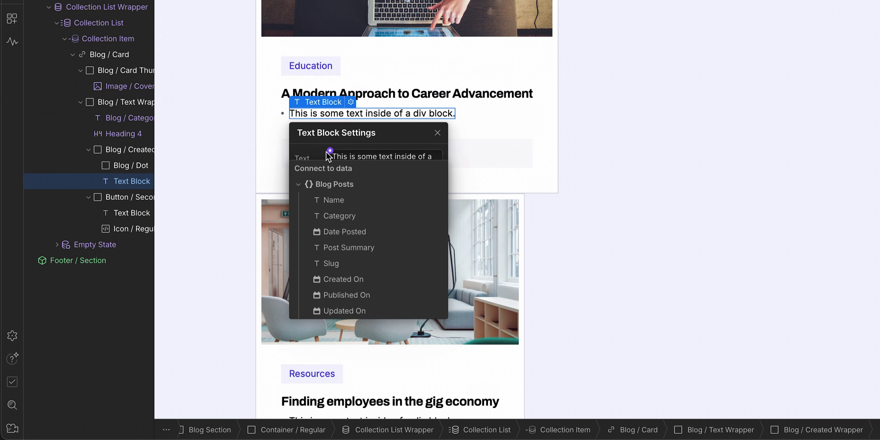
click(382, 233)
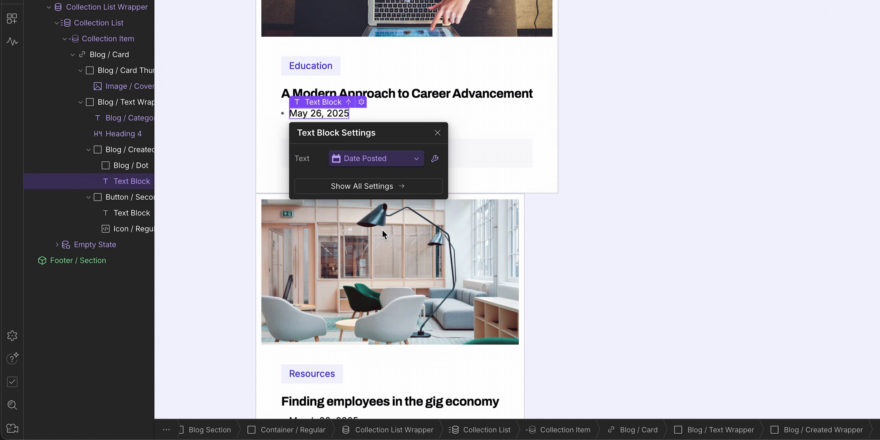
click(257, 1)
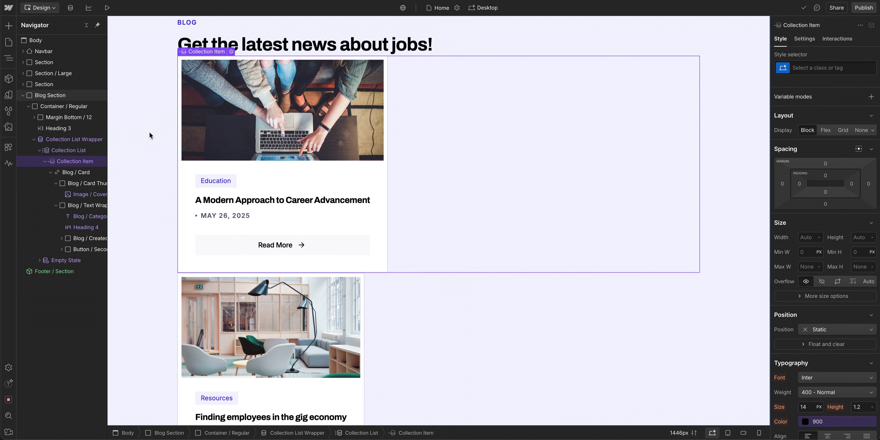
Display the Collection List as a grid of 3 columns and 1 row with a 10 px gap
click(94, 152)
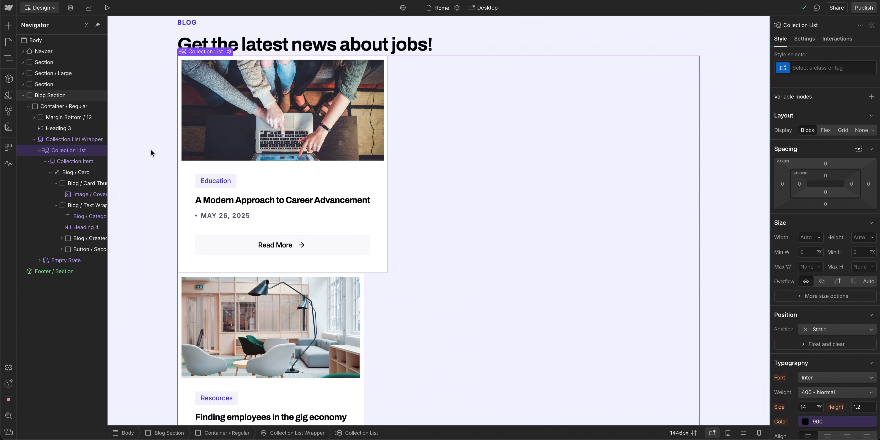
click(844, 132)
click(826, 143)
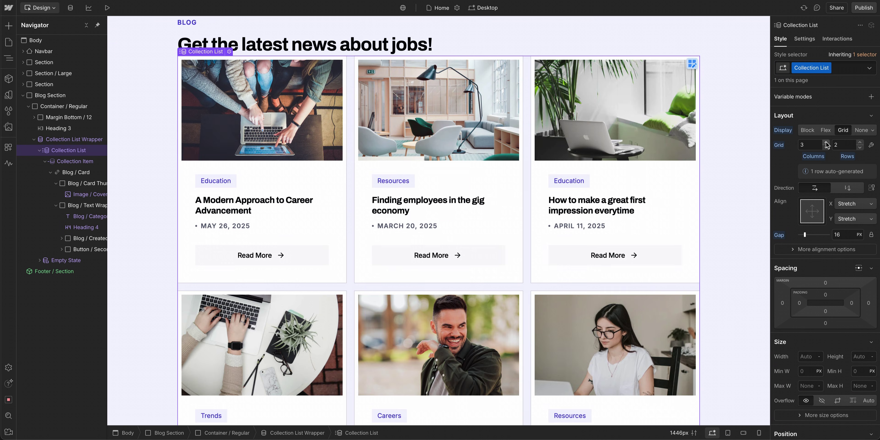
click(860, 147)
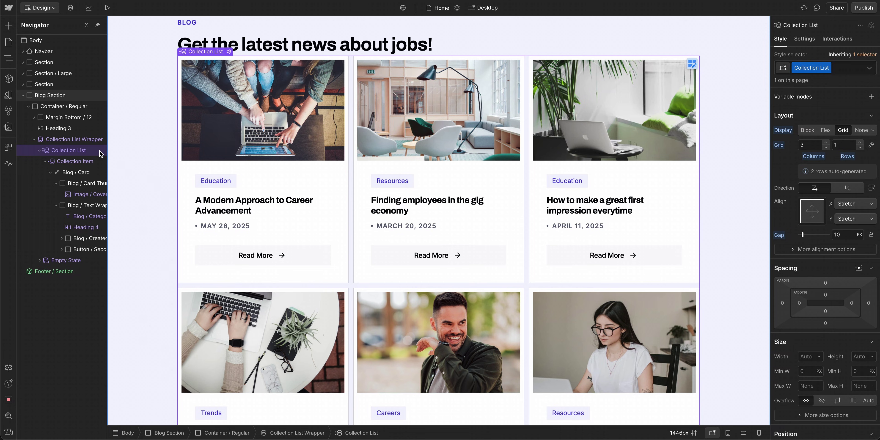
click(807, 42)
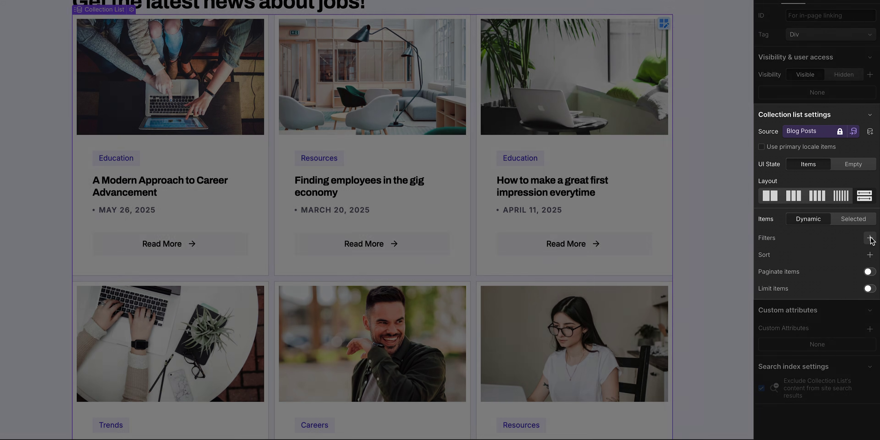
Add a filter so the list shows only posts whose Category equals Education
click(870, 238)
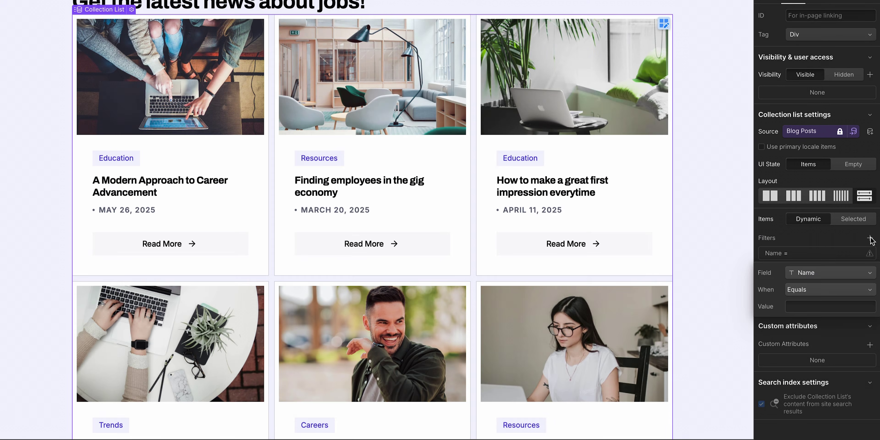
click(831, 272)
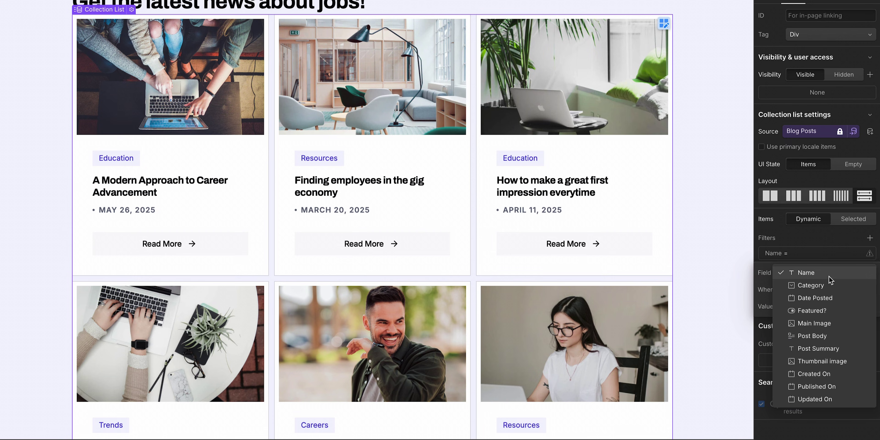
click(821, 285)
click(831, 307)
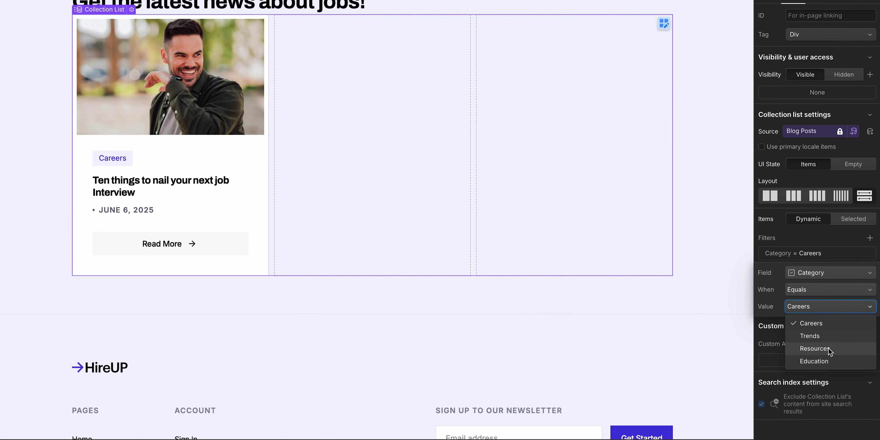
click(834, 361)
click(834, 361)
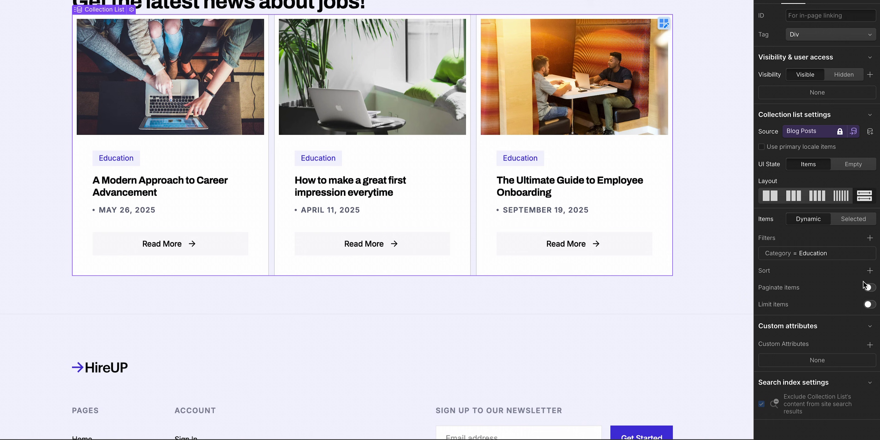
Sort the posts by Date Posted, newest to oldest
click(870, 271)
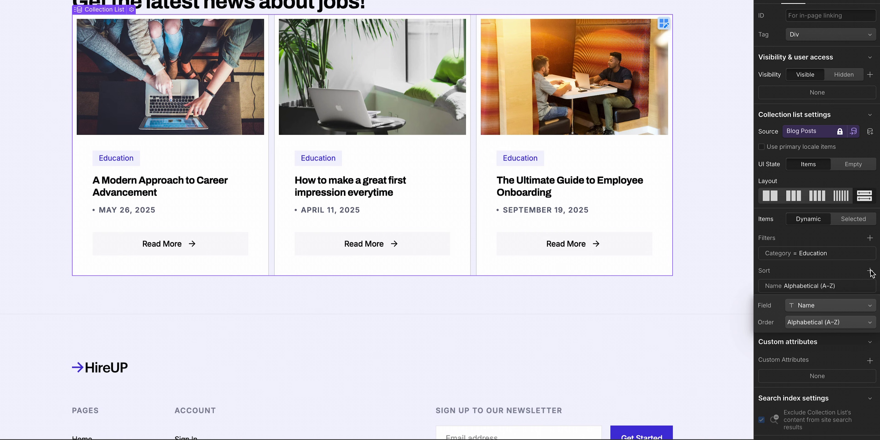
click(830, 306)
click(834, 316)
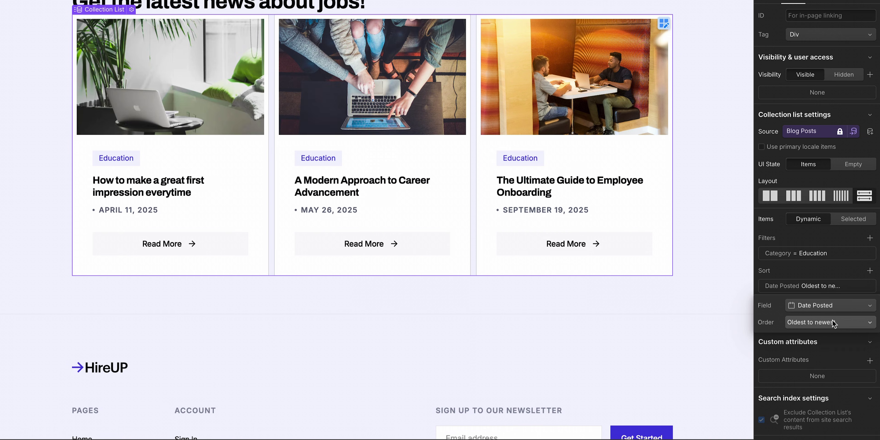
click(832, 321)
click(839, 335)
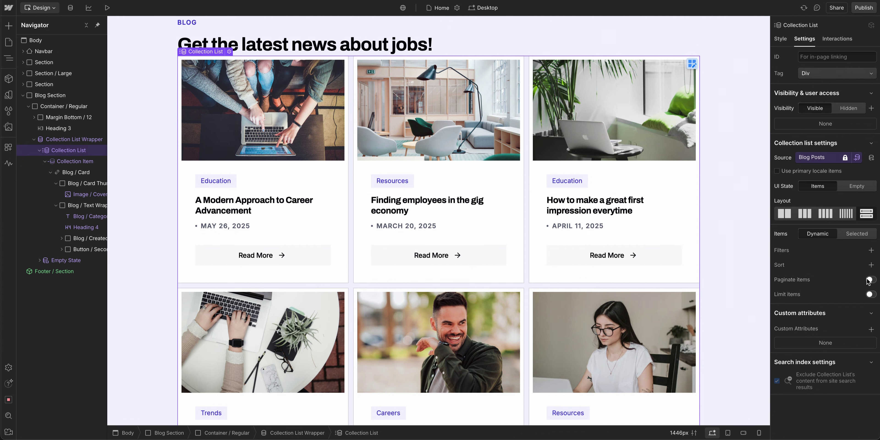
Turn on pagination at 3 posts per page and preview its pages in settings
click(870, 280)
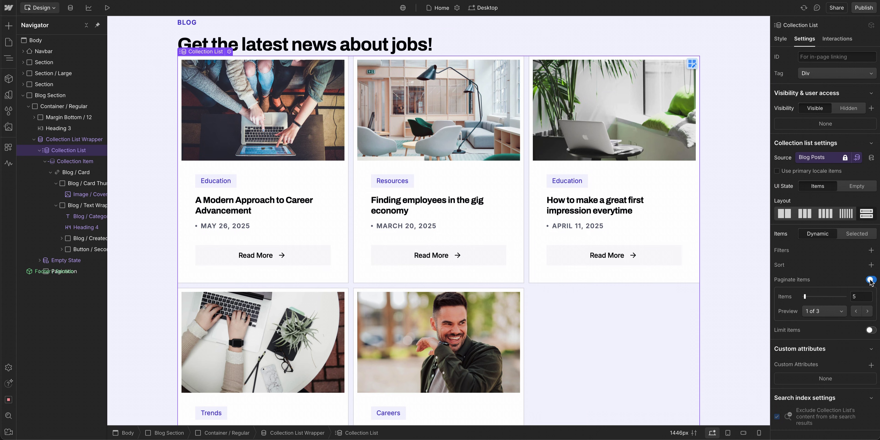
drag(806, 297, 804, 297)
click(867, 311)
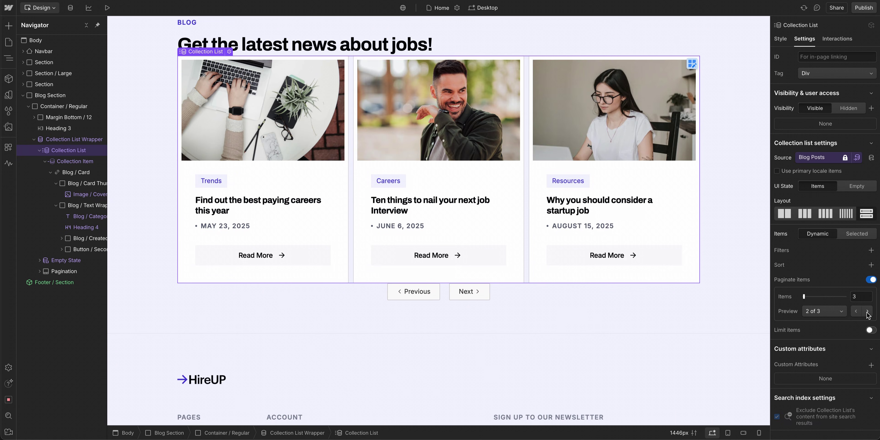
click(868, 311)
click(857, 312)
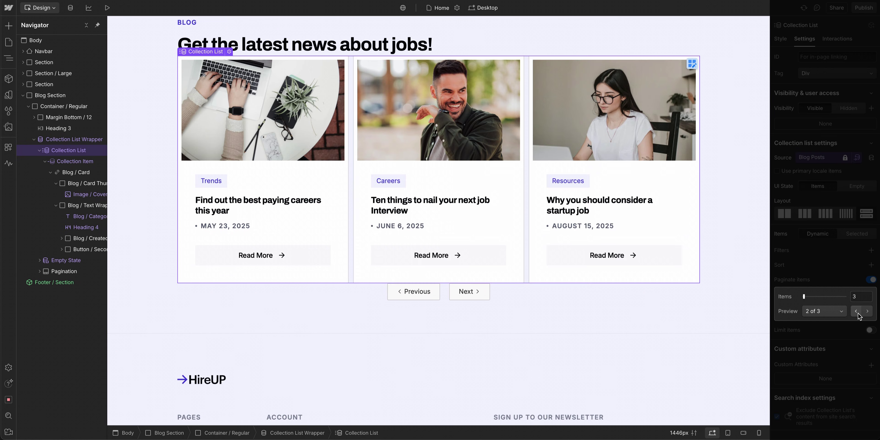
click(857, 311)
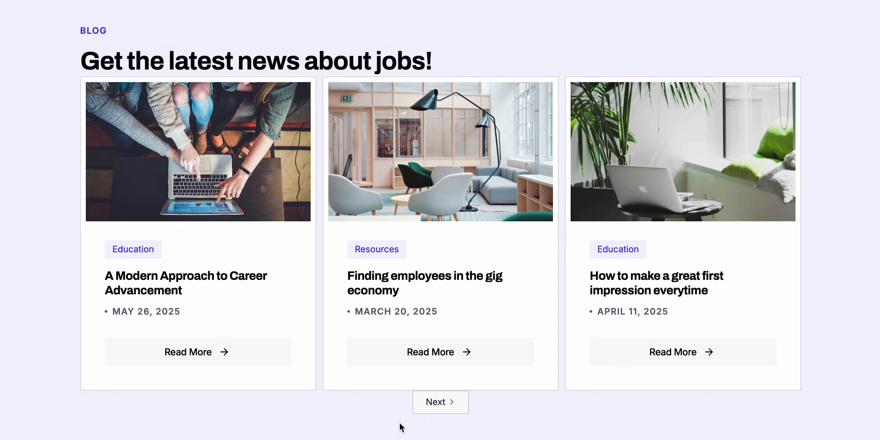
Browse the paginated pages on the canvas, then instead limit the list to 3 posts
click(445, 414)
click(473, 413)
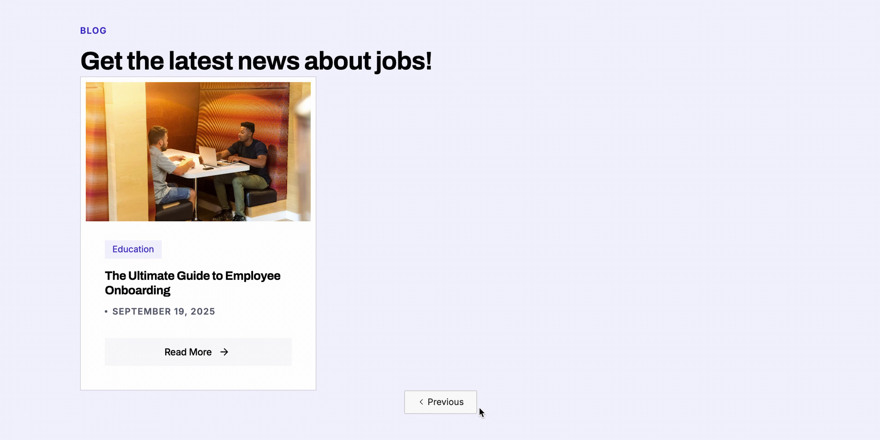
click(465, 413)
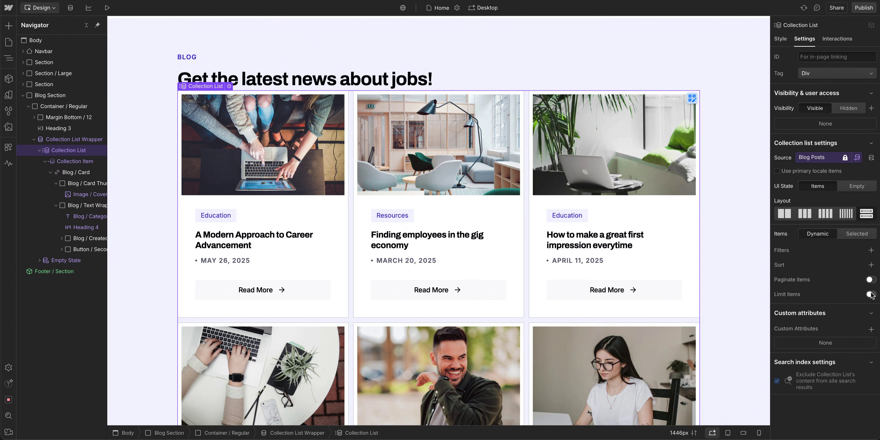
click(871, 295)
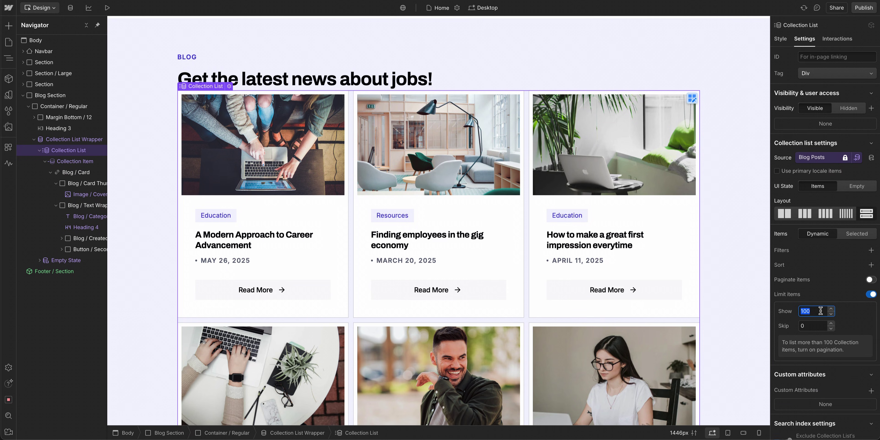
key(Return)
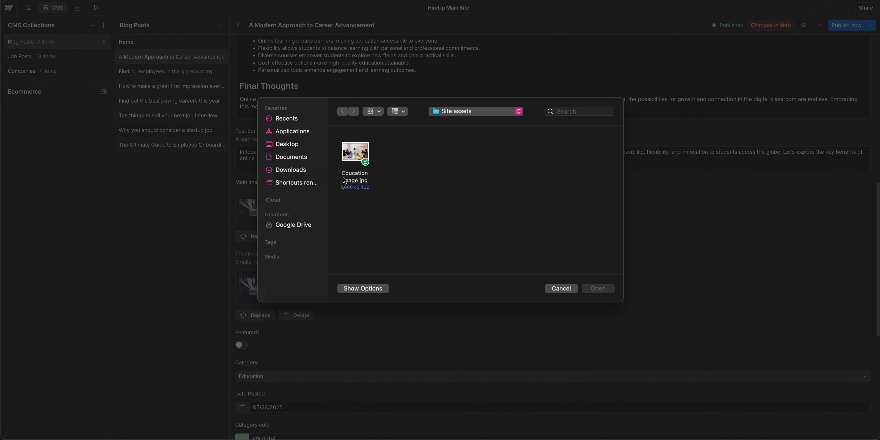
Choose Education image.jpg from Site assets as the post's Main Image
double_click(364, 160)
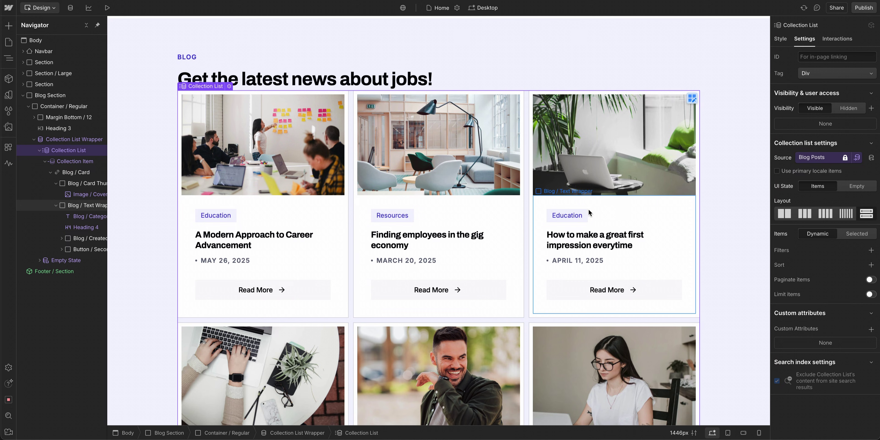
Set Items to Selected and pick Modern Approach to Career Advancement, best paying careers, and Ten things posts
click(848, 234)
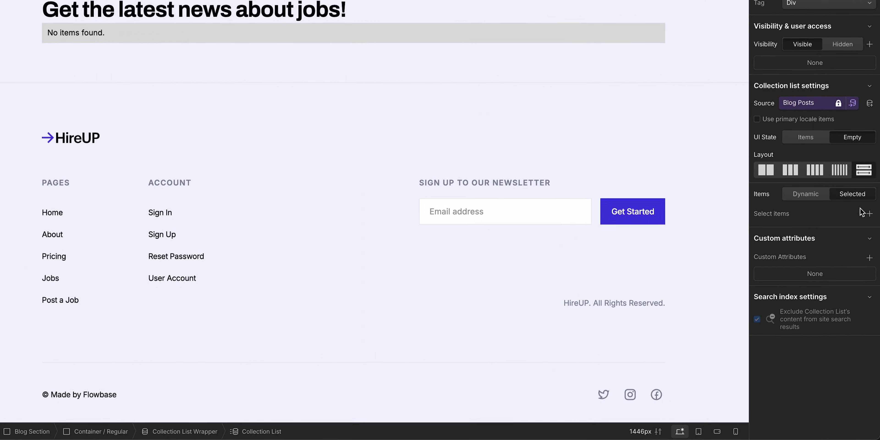
click(871, 248)
click(783, 250)
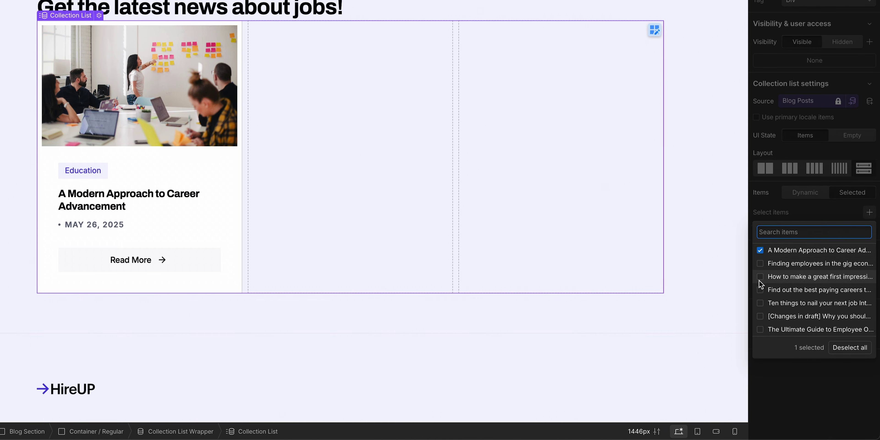
click(761, 290)
click(761, 303)
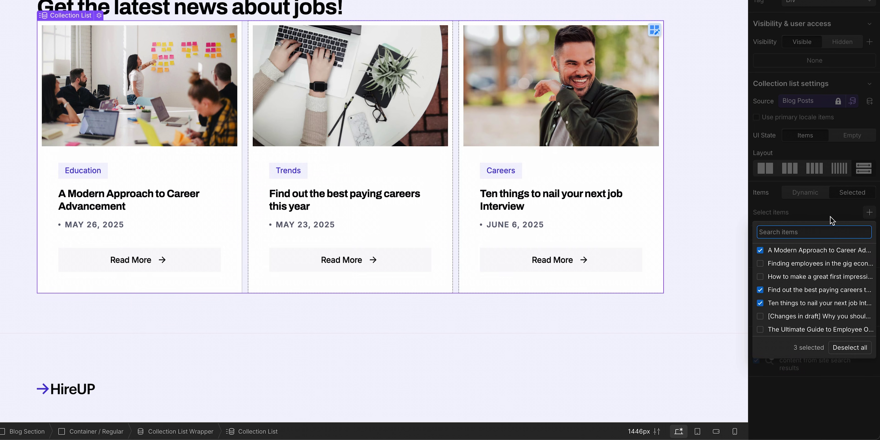
click(831, 222)
Move the best paying careers post first, then add gig economy, first impression and onboarding posts
drag(763, 243, 757, 228)
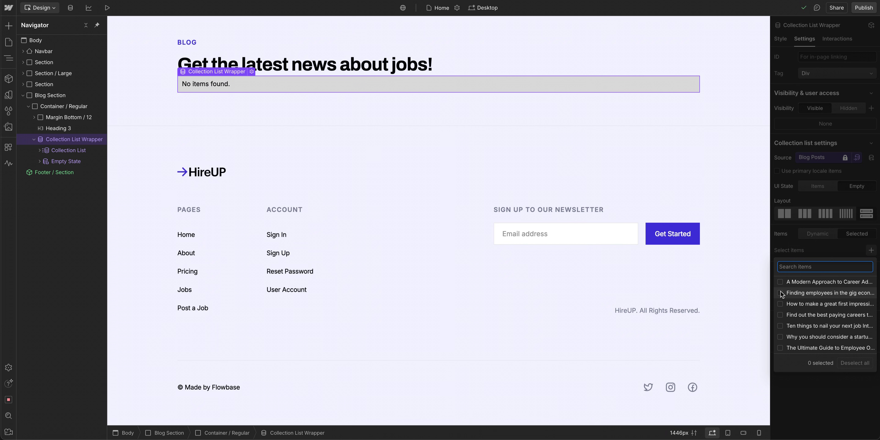
click(781, 293)
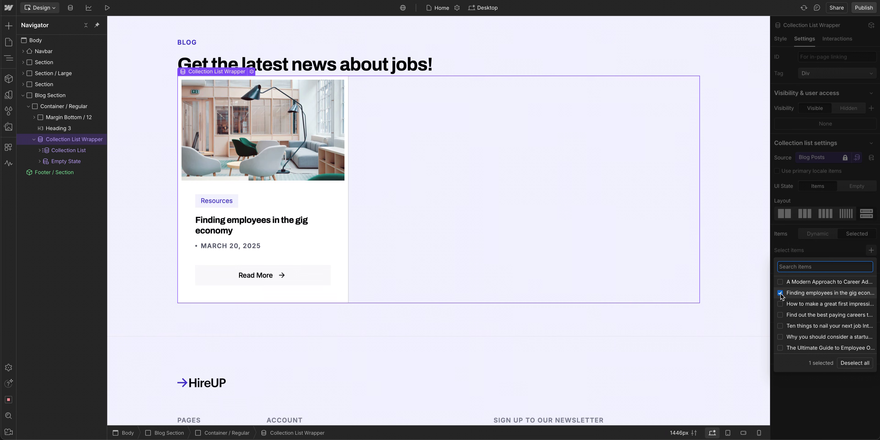
click(780, 304)
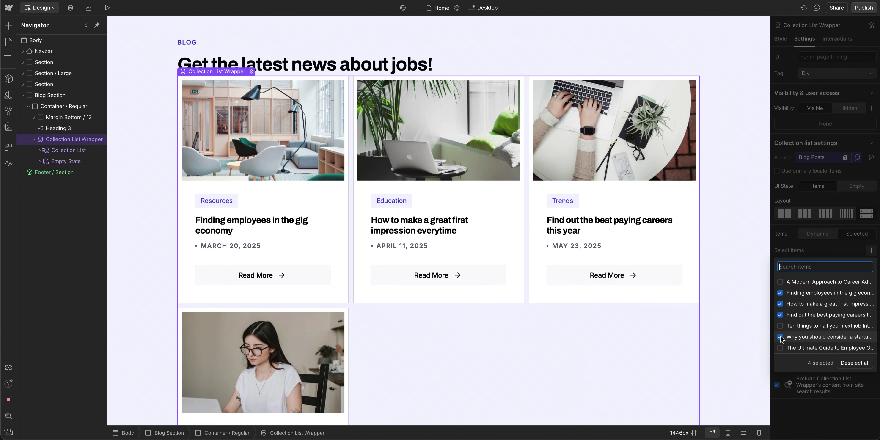
click(781, 348)
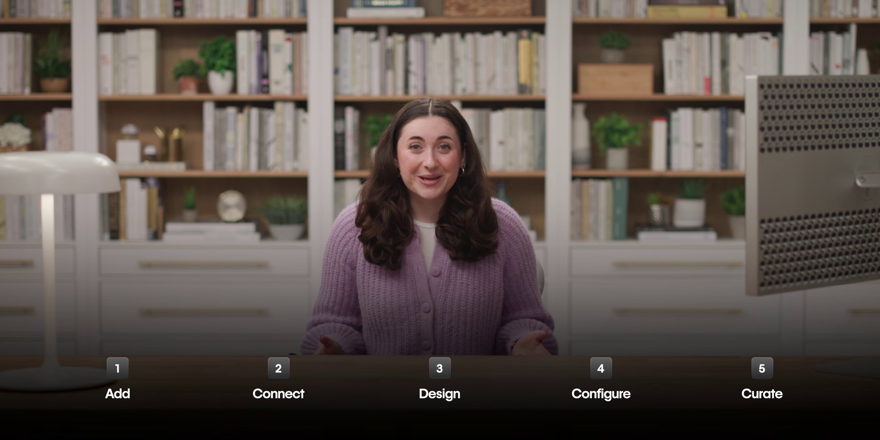
Add a Collection List under the blog heading sourced from Blog Posts, its text bound to Date Posted
drag(36, 178, 182, 133)
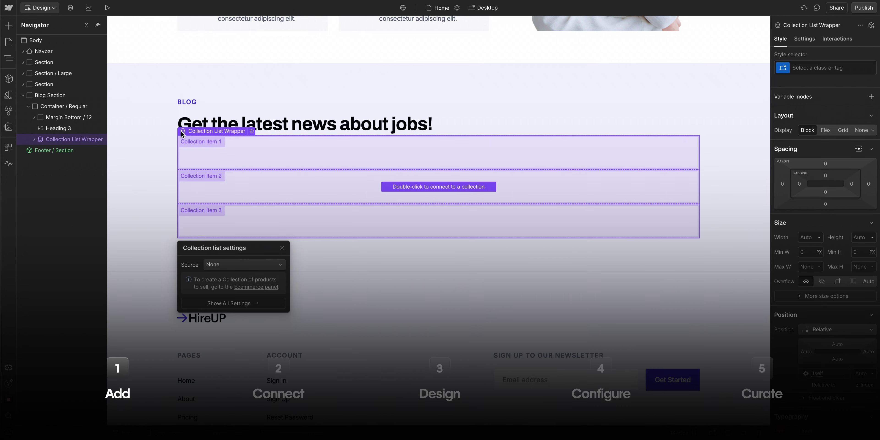
click(236, 264)
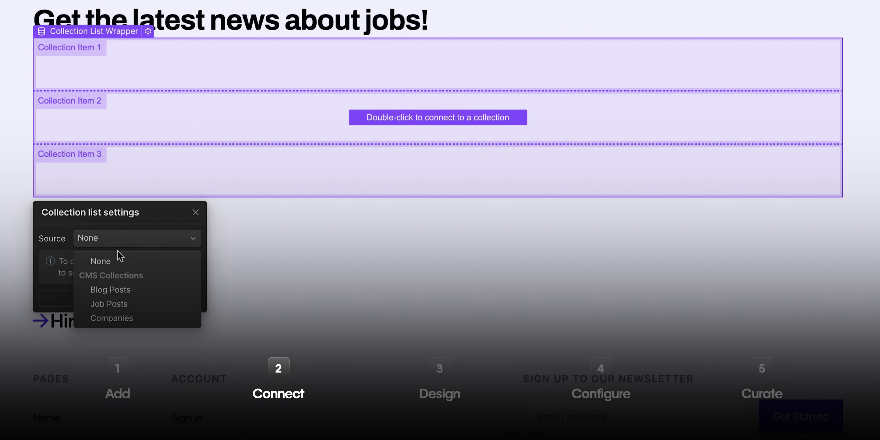
click(135, 291)
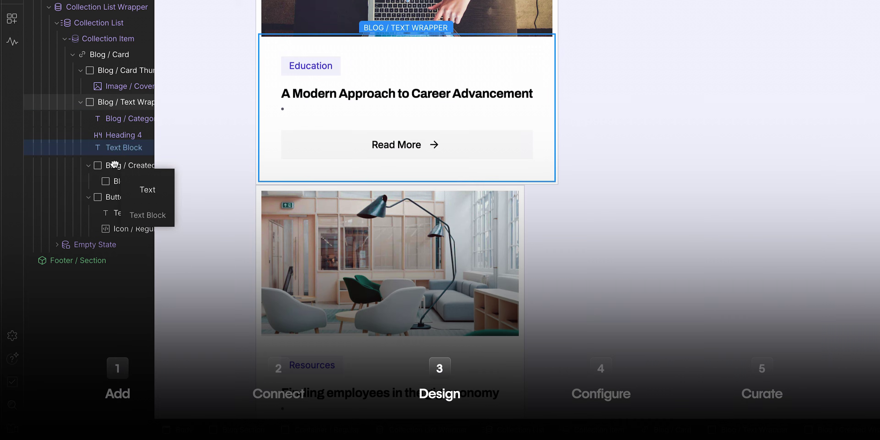
mouse_move(130, 177)
mouse_down()
mouse_move(132, 202)
mouse_move(133, 191)
mouse_up()
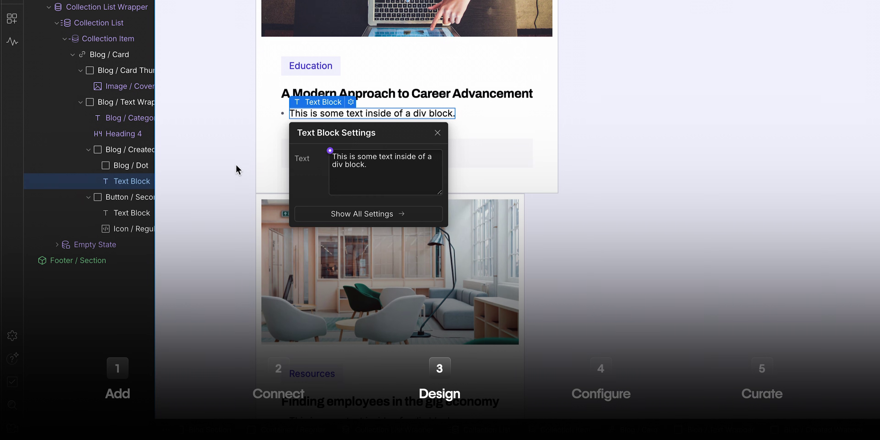
click(330, 151)
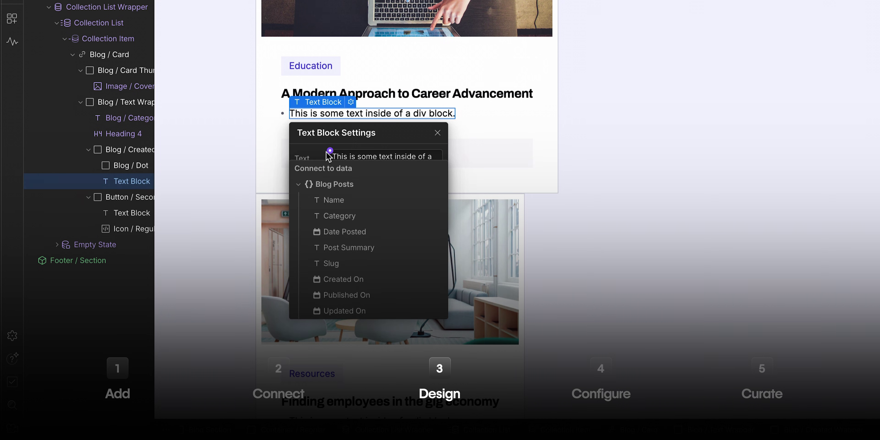
click(383, 232)
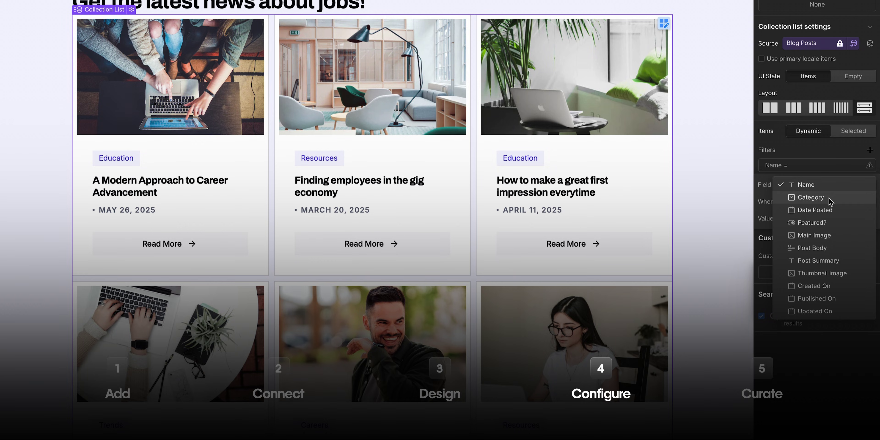
Filter the list to the Education category and include the best paying careers and Ten things posts
click(829, 198)
click(820, 220)
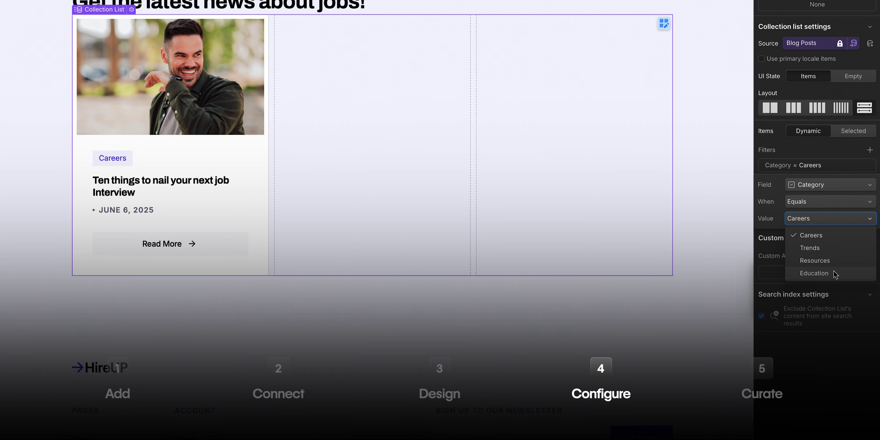
click(814, 273)
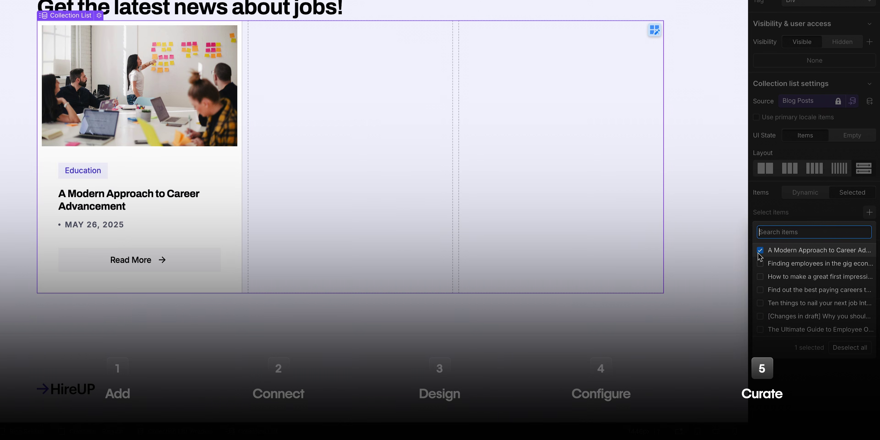
click(761, 290)
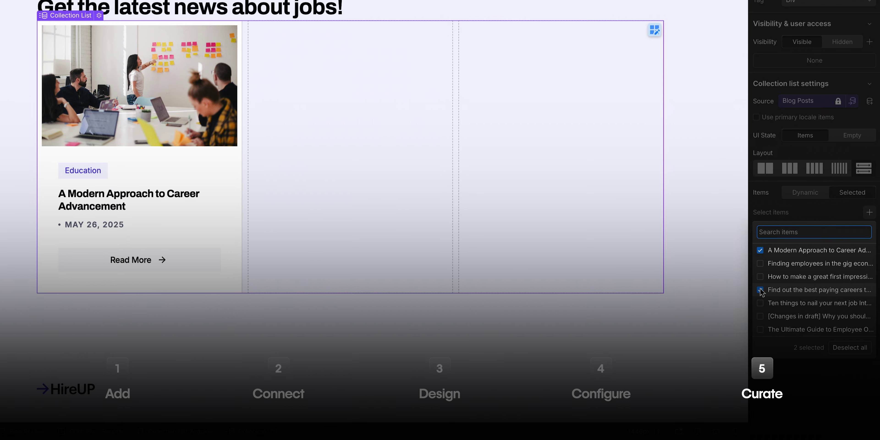
click(761, 304)
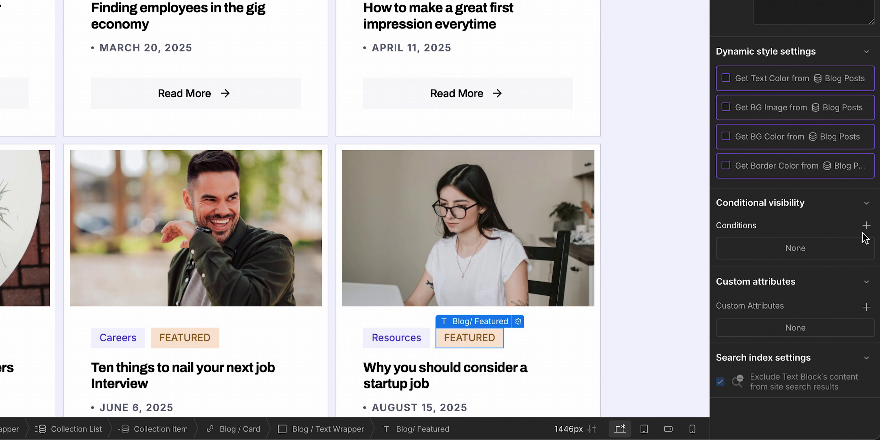
Give the FEATURED tag a conditional visibility rule 'Featured? is On' and save it
click(866, 226)
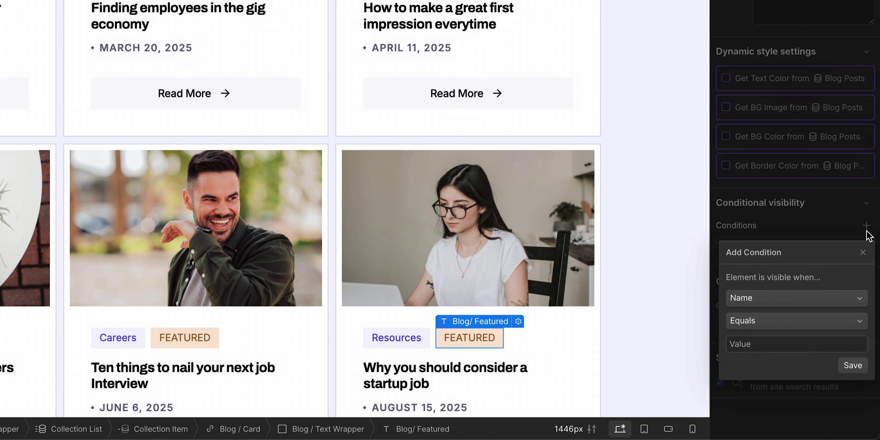
click(773, 301)
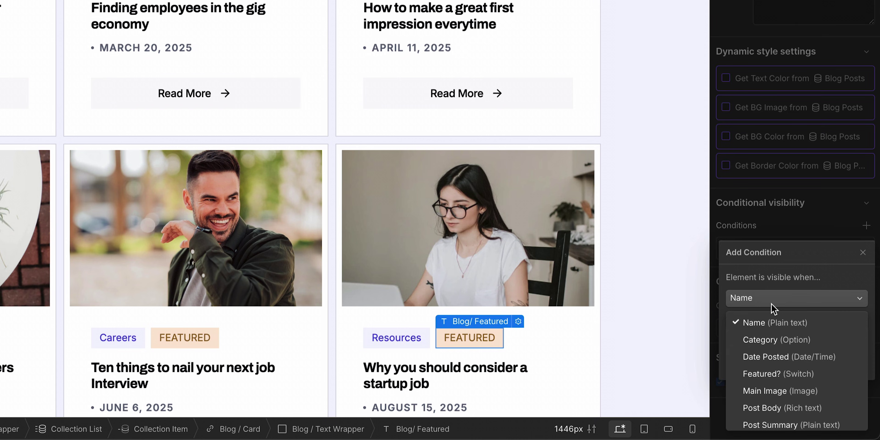
click(798, 374)
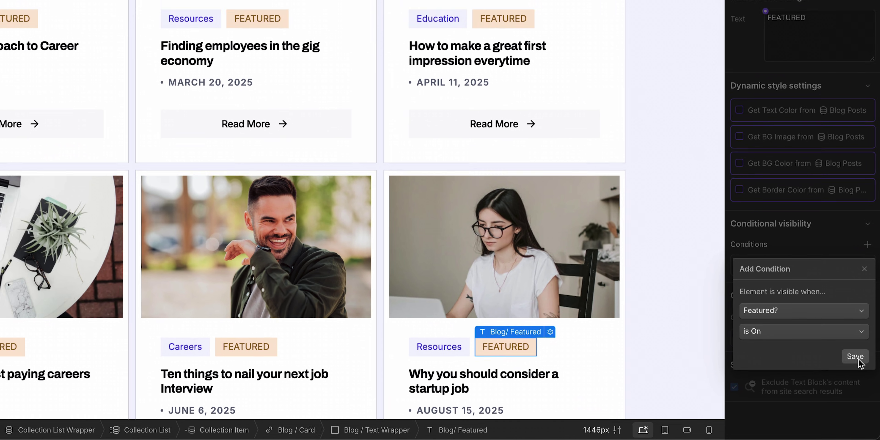
click(851, 346)
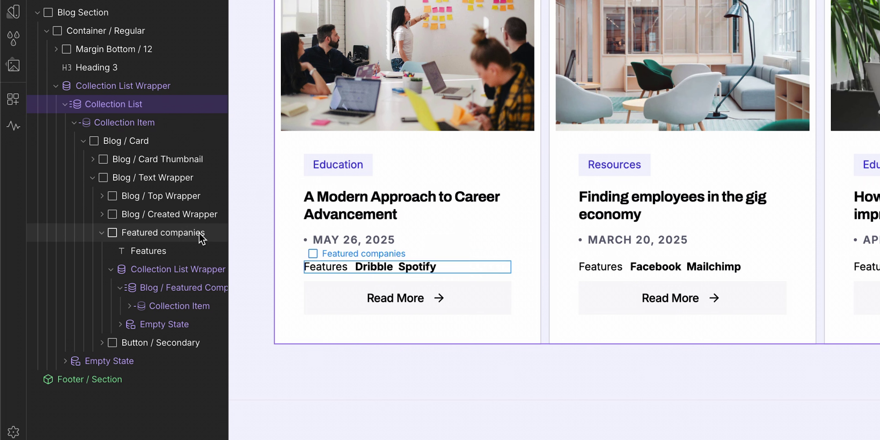
Open the nested Blog / Featured Companies list's settings and the Static vs. dynamic content article
click(222, 294)
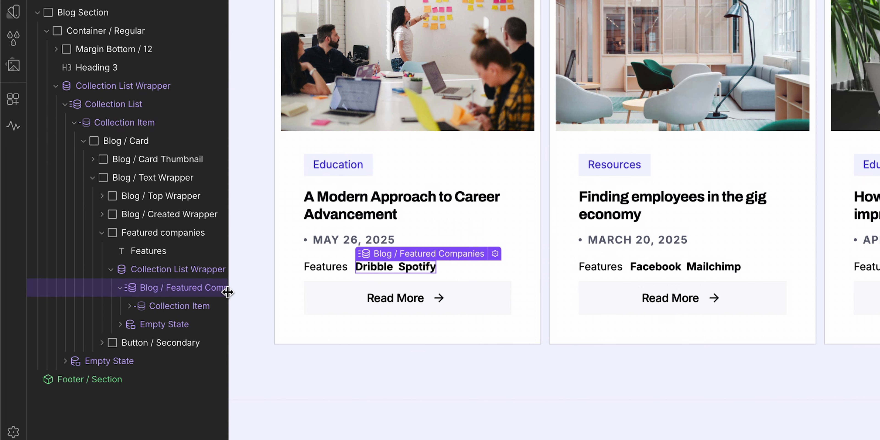
click(495, 251)
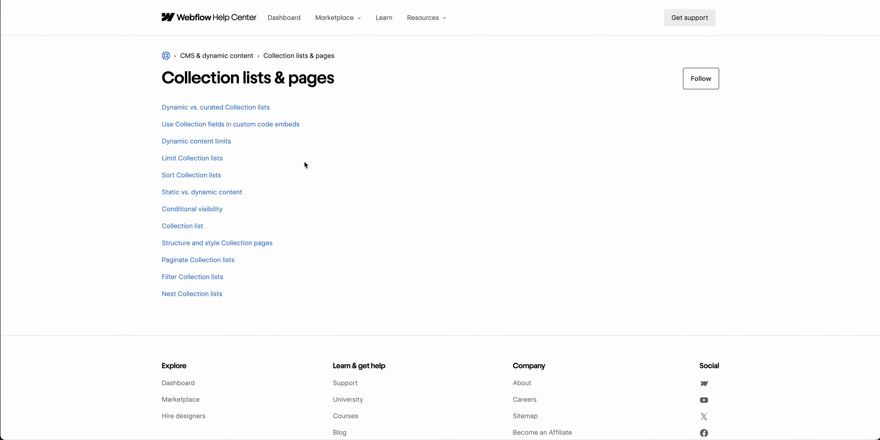
click(224, 194)
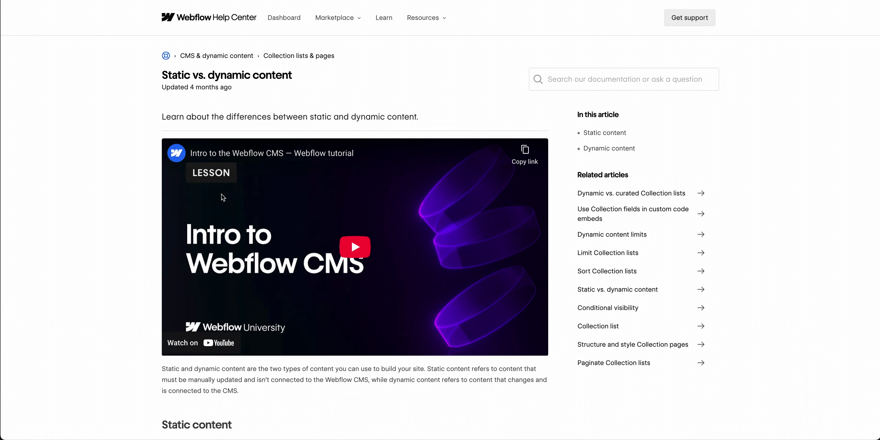